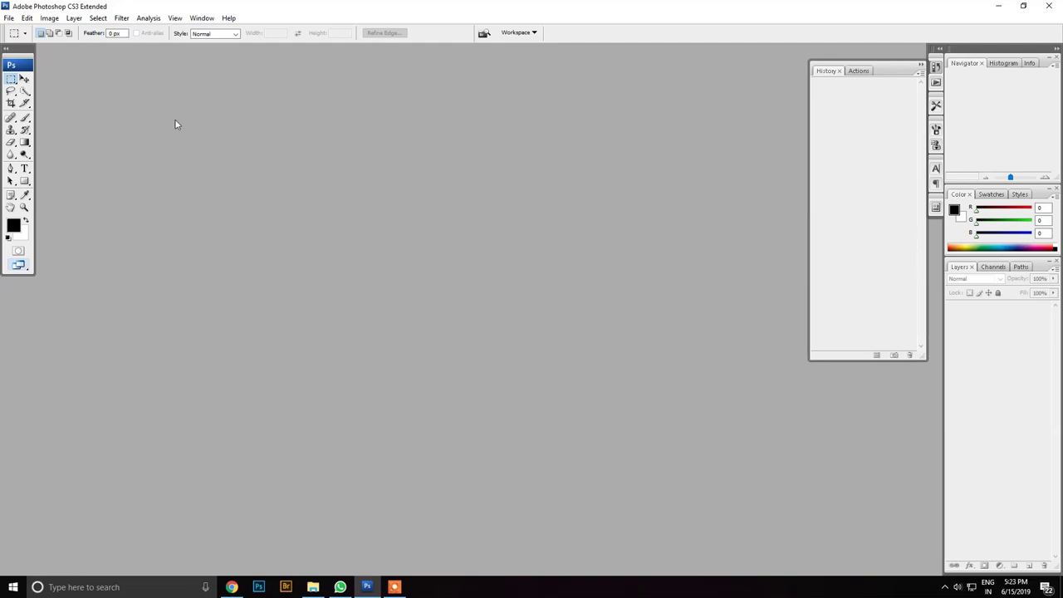
- After glancing at the Filter menu, bring up the File > Open As dialog
{"action": "left_click", "coordinate": [122, 19]}
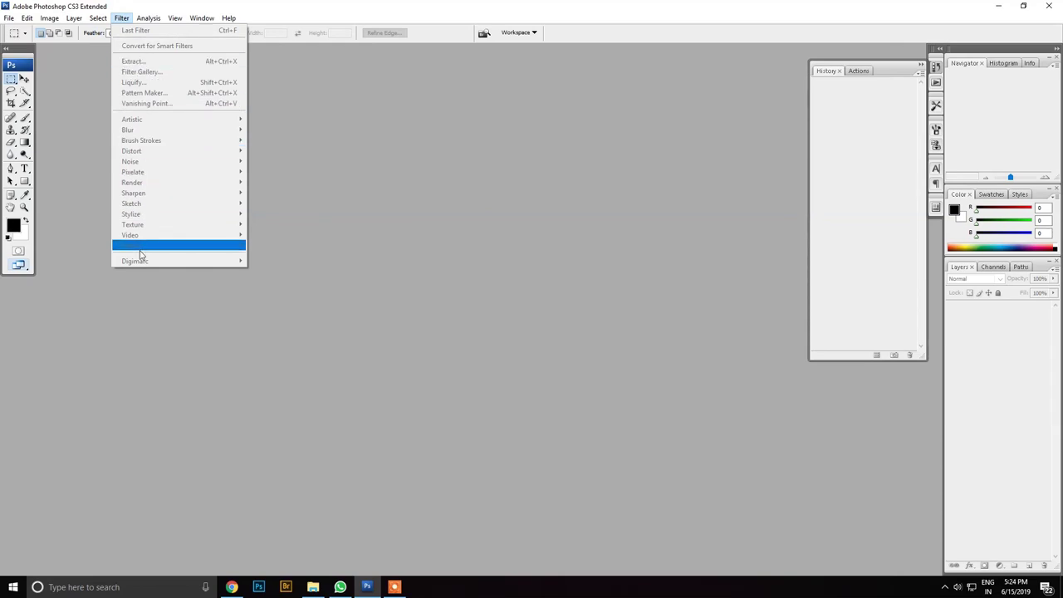
{"action": "left_click", "coordinate": [329, 253]}
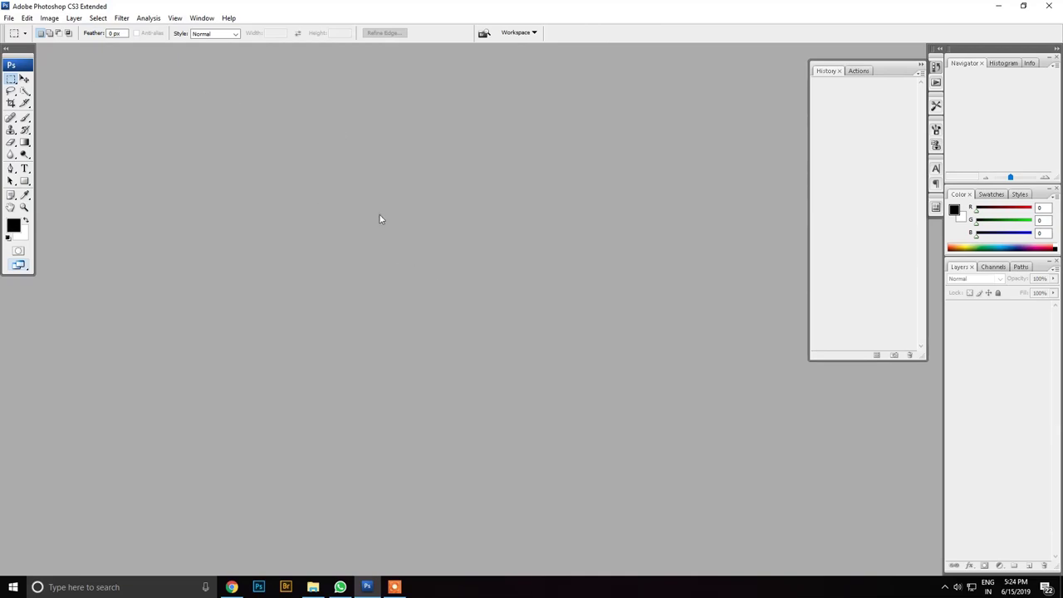
{"action": "left_click", "coordinate": [10, 19]}
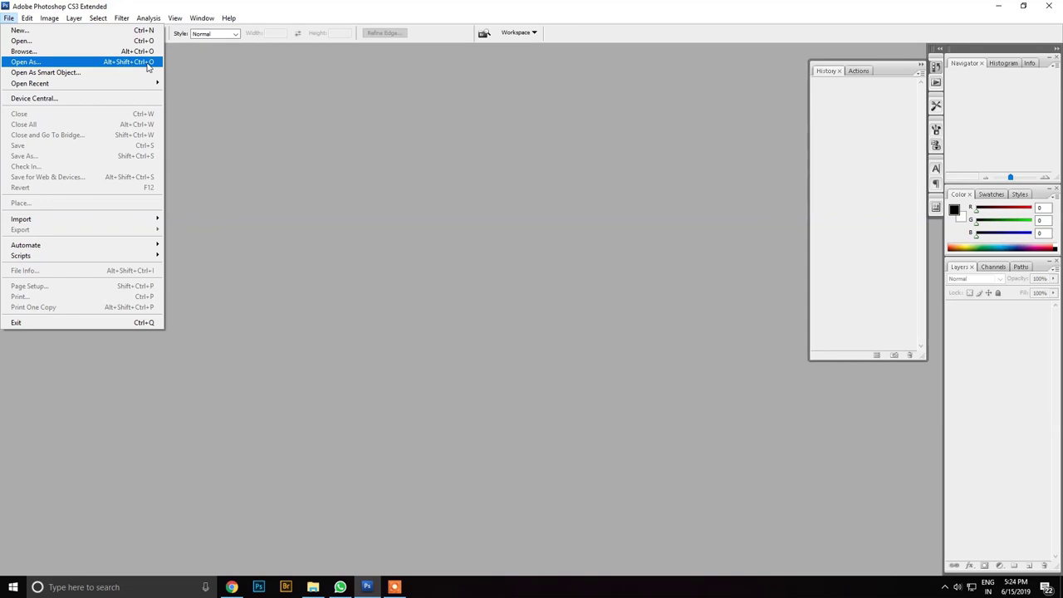
{"action": "left_click", "coordinate": [51, 64]}
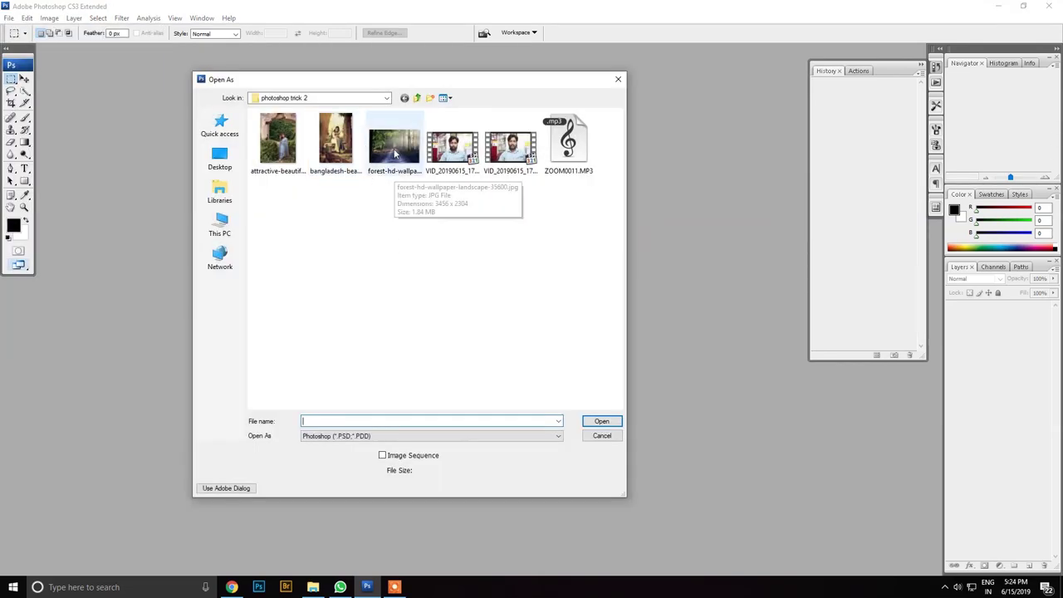
- Select forest-hd-wallpaper-landscape-35600.jpg and set its Open As format to Camera Raw
{"action": "left_click", "coordinate": [396, 152]}
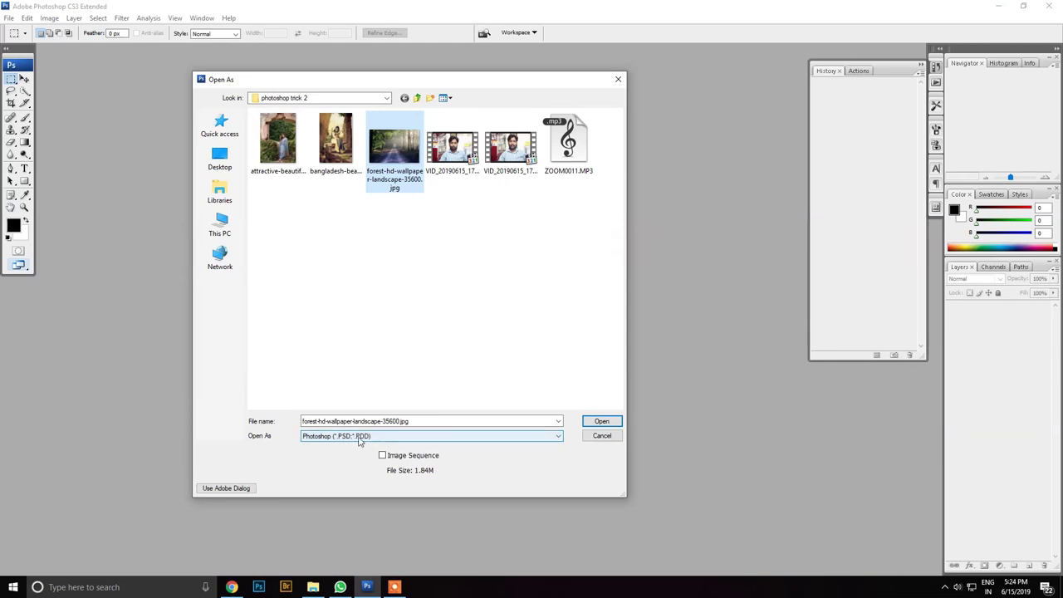
{"action": "left_click", "coordinate": [344, 440]}
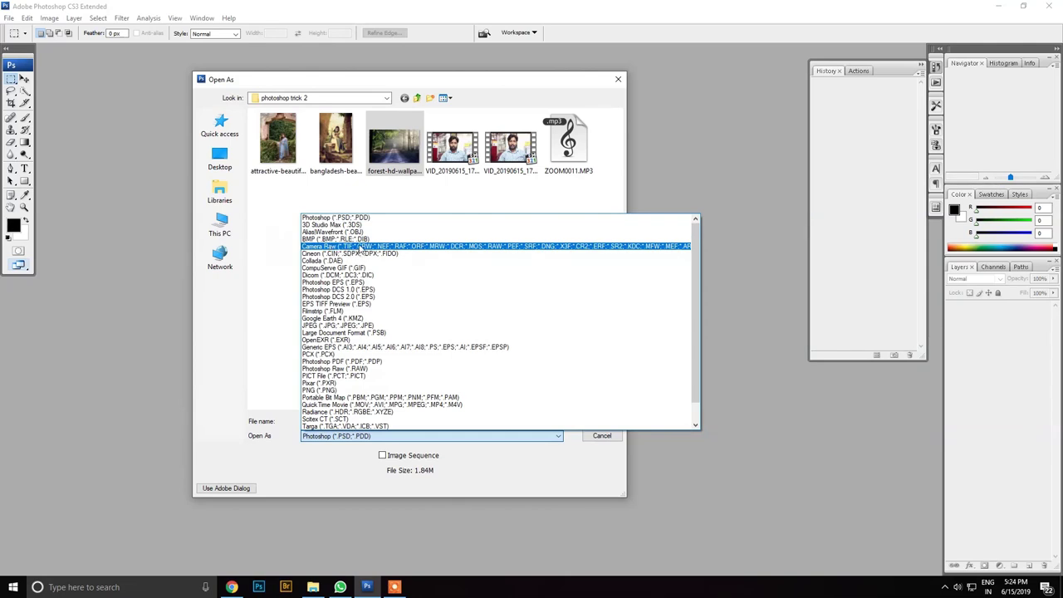
{"action": "left_click", "coordinate": [359, 249]}
{"action": "left_click", "coordinate": [385, 133]}
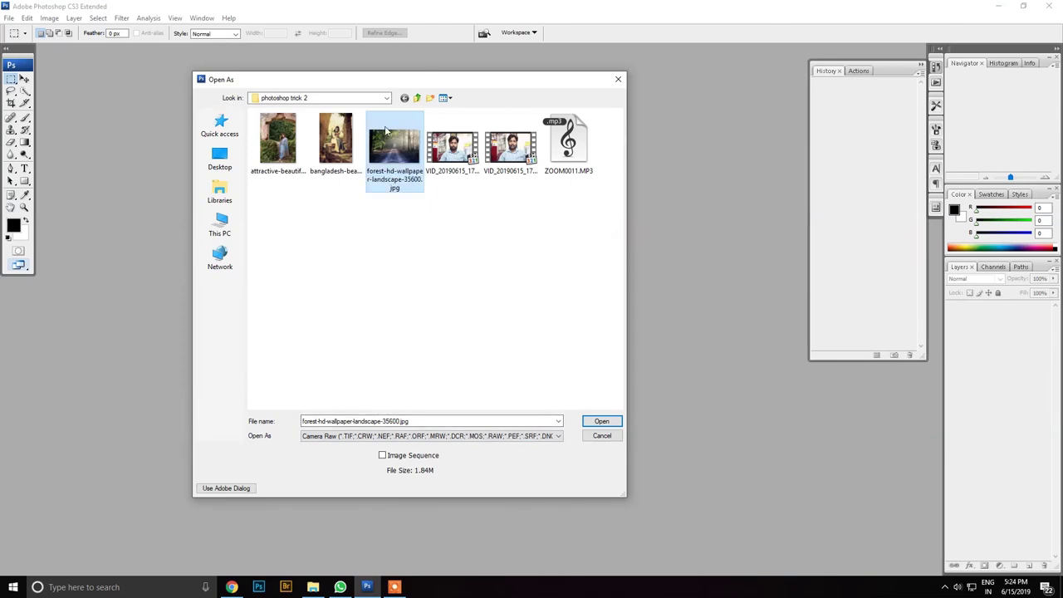
- Open the forest photo in Camera Raw and warm it by sampling white balance from the image
{"action": "left_click", "coordinate": [614, 422]}
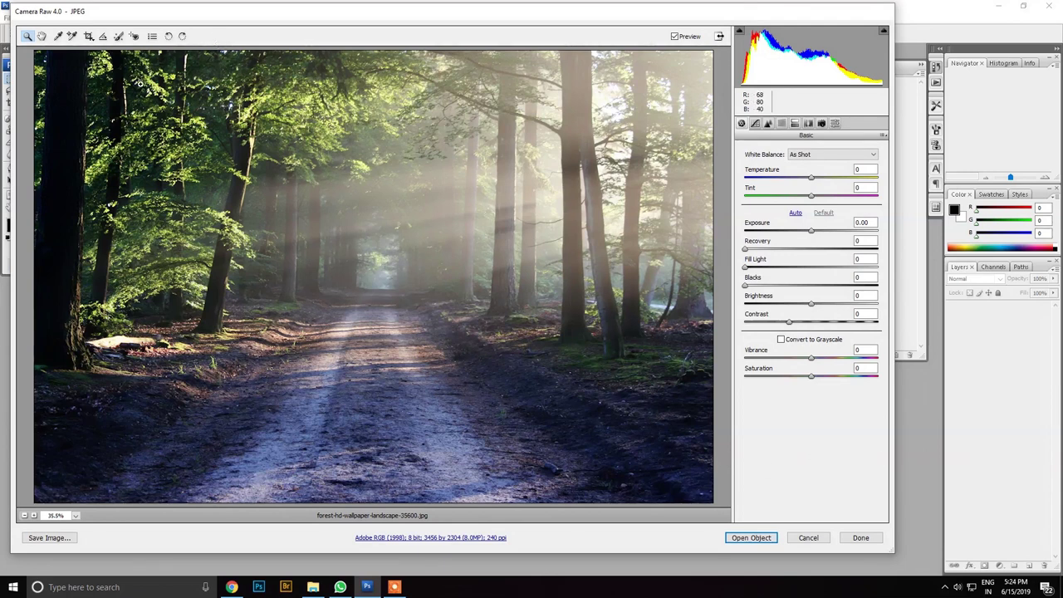
{"action": "left_click", "coordinate": [59, 35]}
{"action": "left_click", "coordinate": [56, 36]}
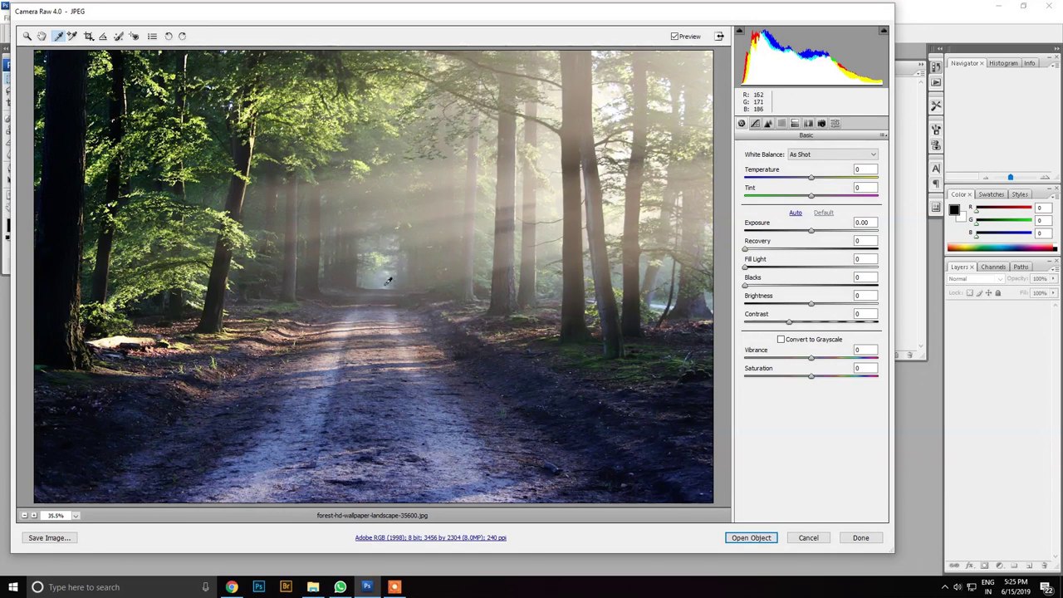
{"action": "left_click", "coordinate": [267, 475]}
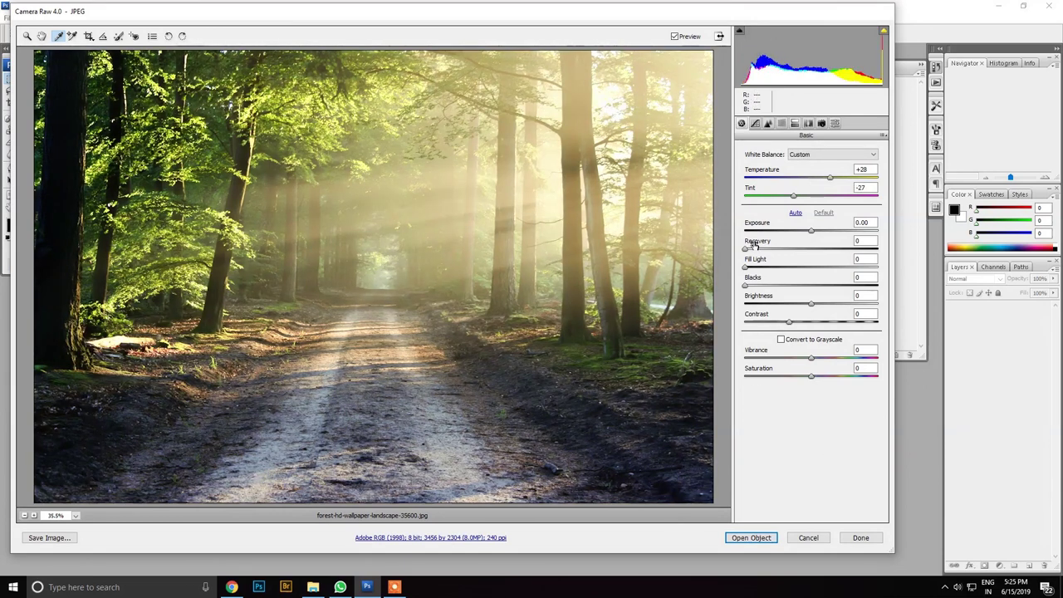
- Compare Auto and Default tone, try the Auto white balance preset, then restore Custom
{"action": "left_click", "coordinate": [796, 214]}
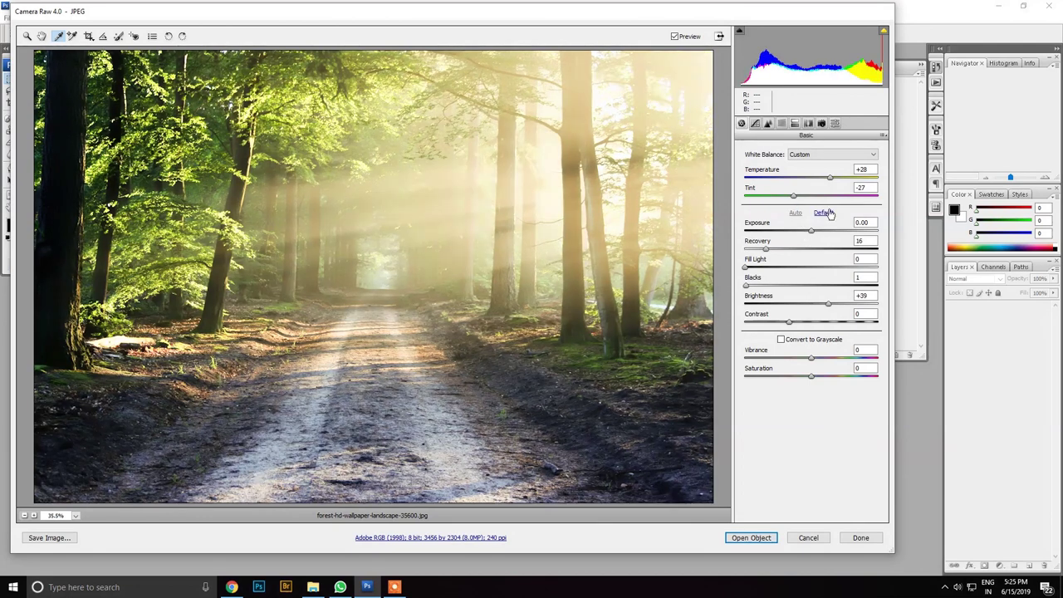
{"action": "left_click", "coordinate": [825, 213]}
{"action": "left_click", "coordinate": [797, 155]}
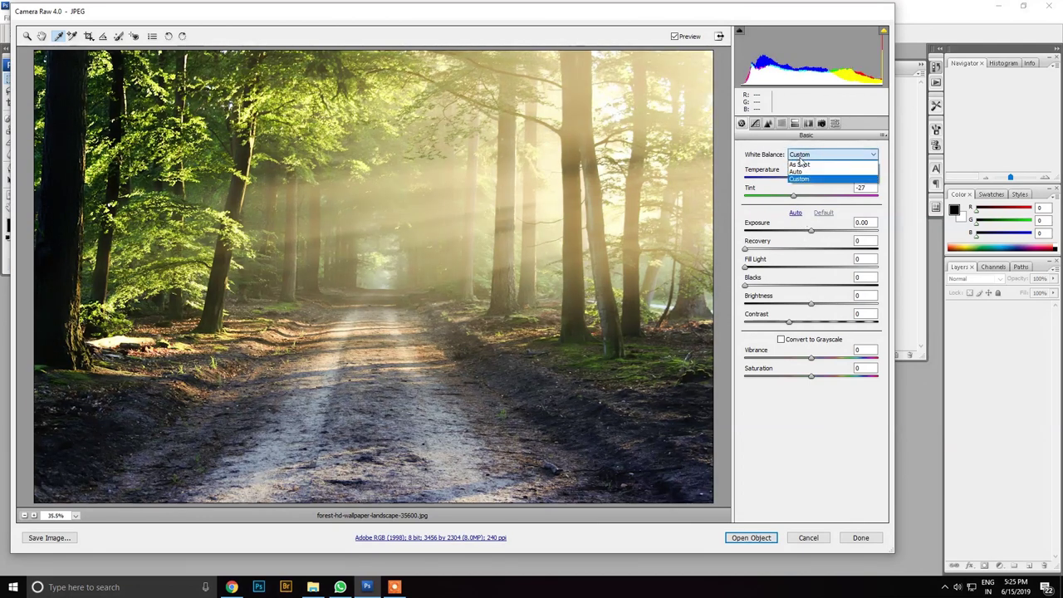
{"action": "left_click", "coordinate": [804, 170]}
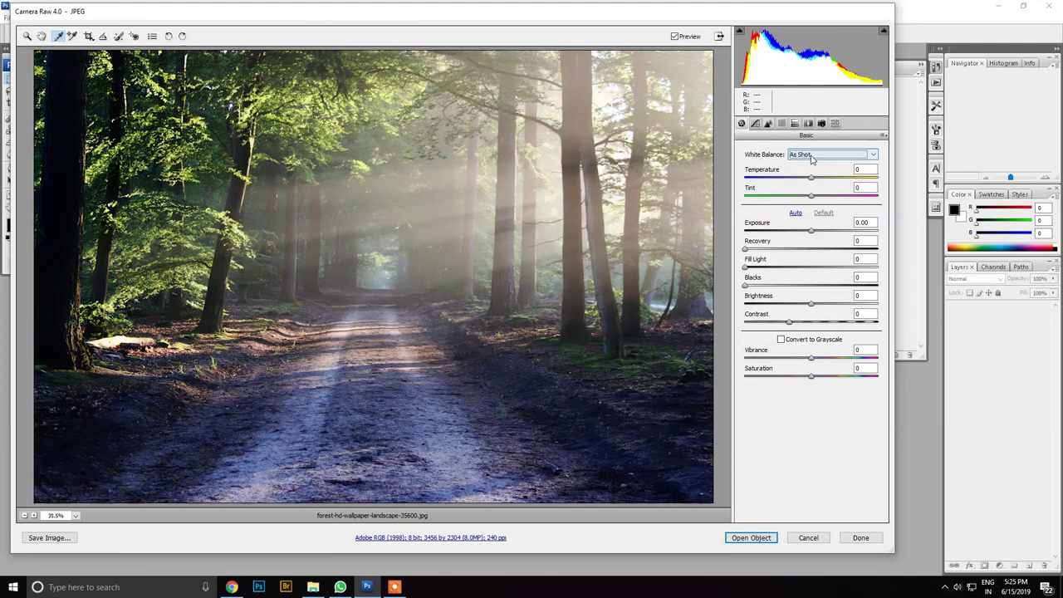
{"action": "left_click", "coordinate": [804, 171]}
{"action": "left_click", "coordinate": [831, 155]}
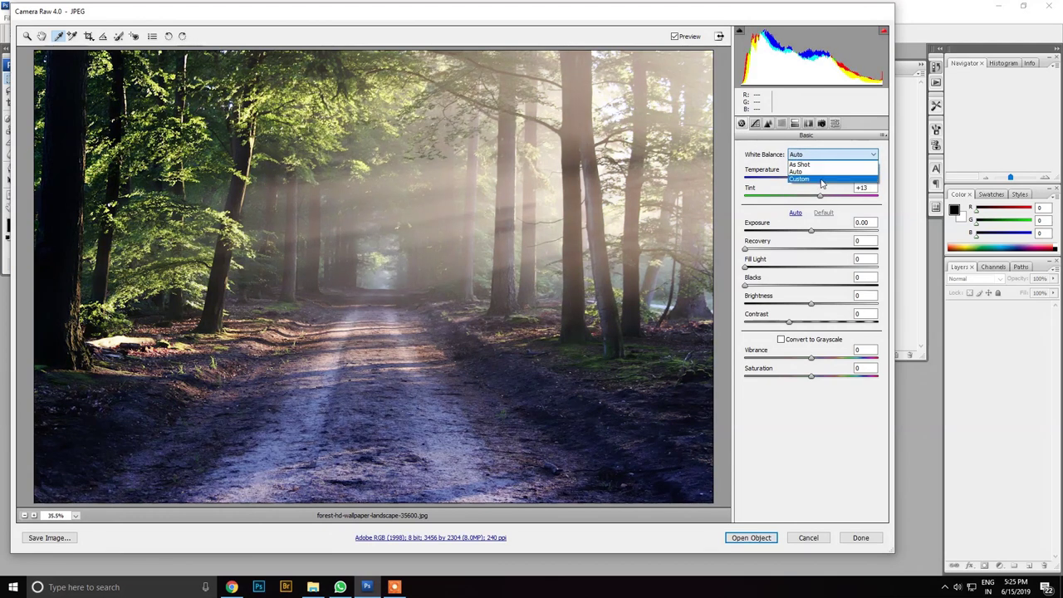
{"action": "left_click", "coordinate": [820, 181]}
- Reapply auto tone for Brightness +39 and set Exposure back to 0
{"action": "left_click", "coordinate": [796, 214]}
{"action": "left_click", "coordinate": [820, 213]}
{"action": "left_click_drag", "start_coordinate": [811, 232], "coordinate": [786, 237]}
{"action": "type", "text": "0"}
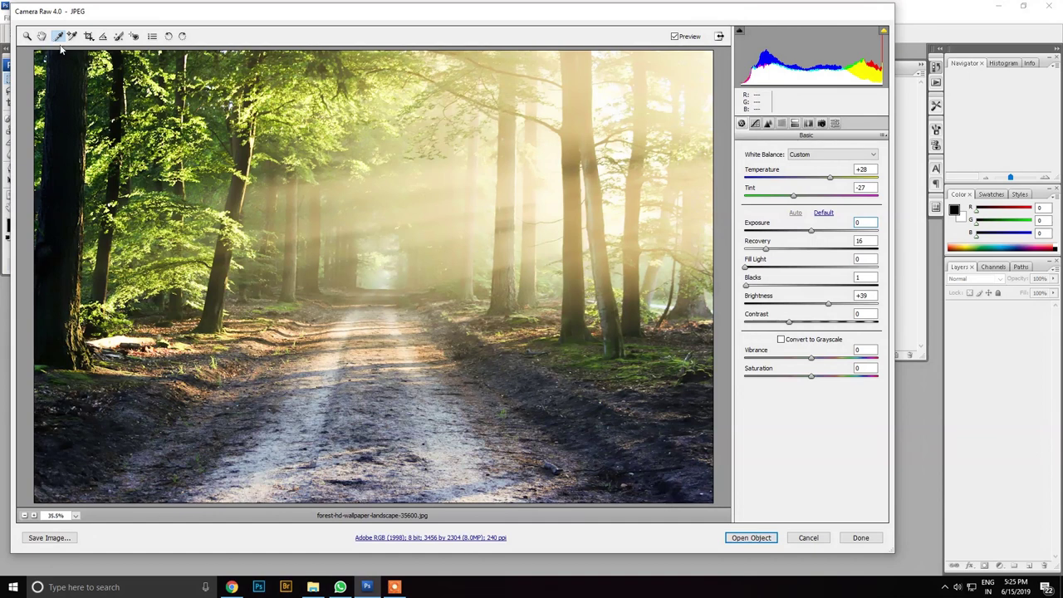
- Resample white balance, raise Recovery, lower Brightness, boost Vibrance to +13, then apply Auto tone
{"action": "left_click", "coordinate": [431, 471]}
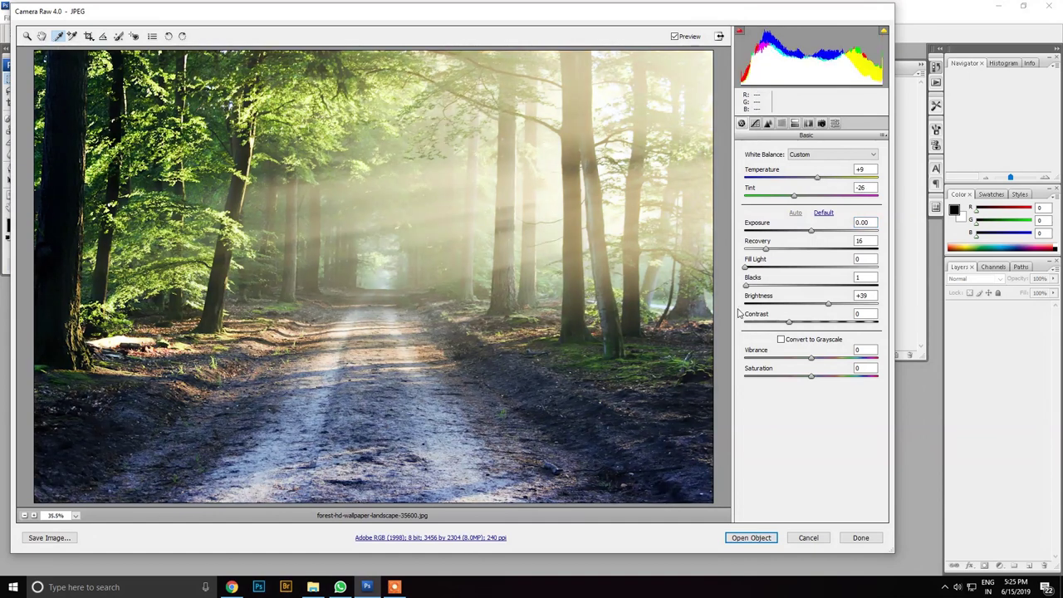
{"action": "left_click", "coordinate": [442, 459]}
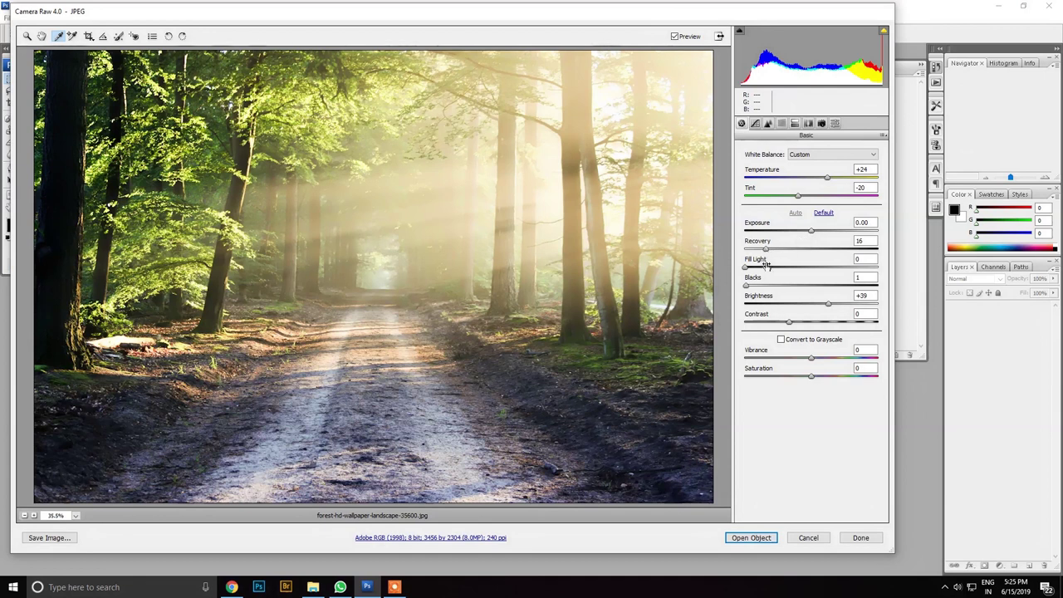
{"action": "mouse_move", "coordinate": [765, 248]}
{"action": "left_mouse_down"}
{"action": "mouse_move", "coordinate": [840, 251]}
{"action": "mouse_move", "coordinate": [792, 251]}
{"action": "mouse_move", "coordinate": [783, 269]}
{"action": "mouse_move", "coordinate": [743, 278]}
{"action": "mouse_move", "coordinate": [829, 285]}
{"action": "mouse_move", "coordinate": [751, 291]}
{"action": "left_mouse_up"}
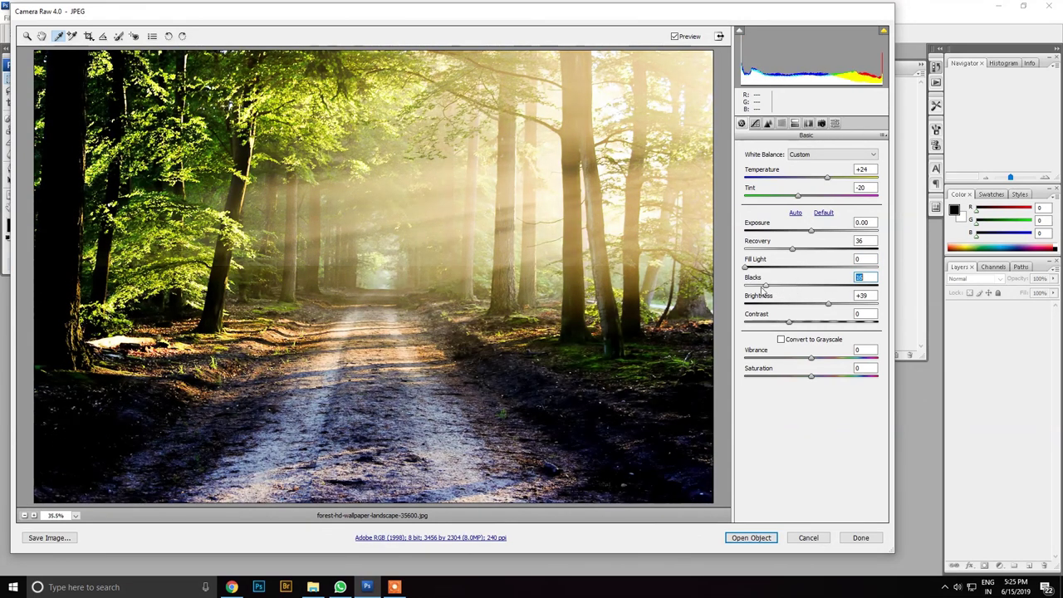
{"action": "left_click_drag", "start_coordinate": [828, 303], "coordinate": [788, 323]}
{"action": "mouse_move", "coordinate": [812, 359]}
{"action": "left_mouse_down"}
{"action": "mouse_move", "coordinate": [861, 359]}
{"action": "mouse_move", "coordinate": [771, 378]}
{"action": "mouse_move", "coordinate": [813, 376]}
{"action": "left_mouse_up"}
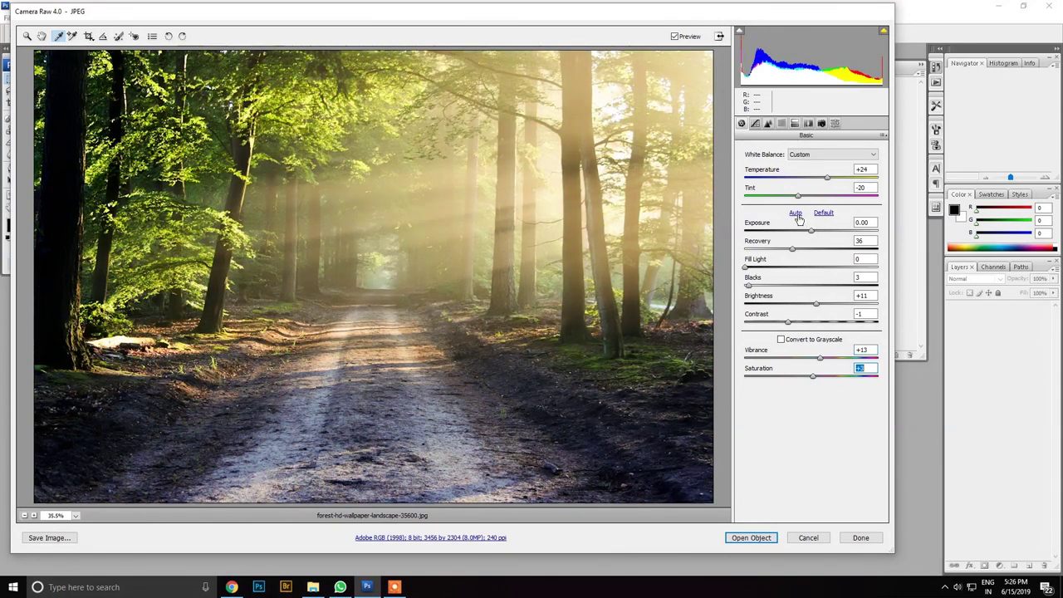
{"action": "left_click", "coordinate": [796, 214]}
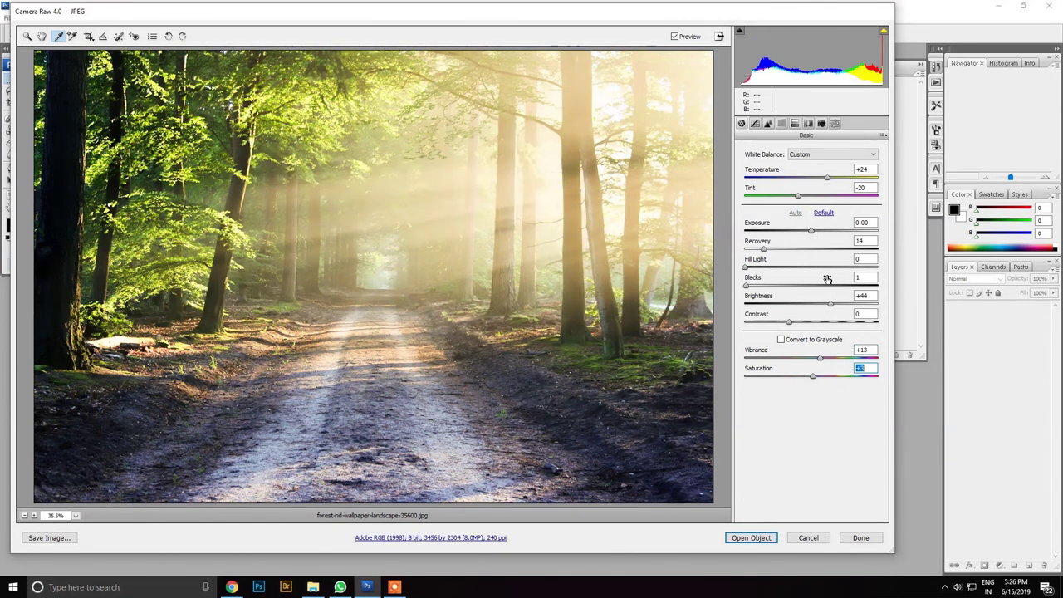
- Browse the Tone Curve, Detail and HSL/Grayscale panels before showing the saved Presets list
{"action": "left_click", "coordinate": [756, 123]}
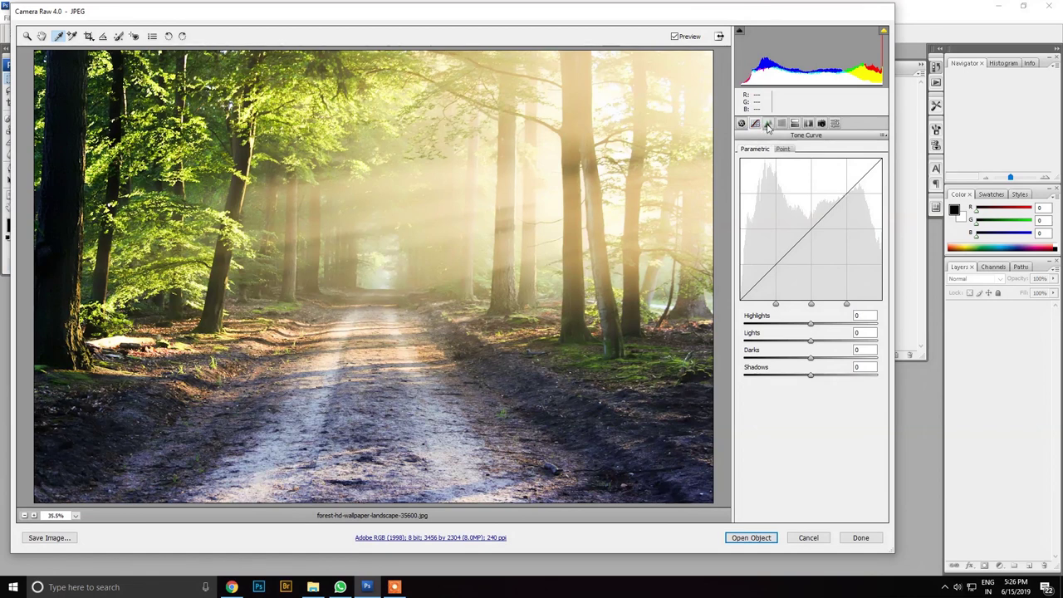
{"action": "left_click", "coordinate": [766, 124]}
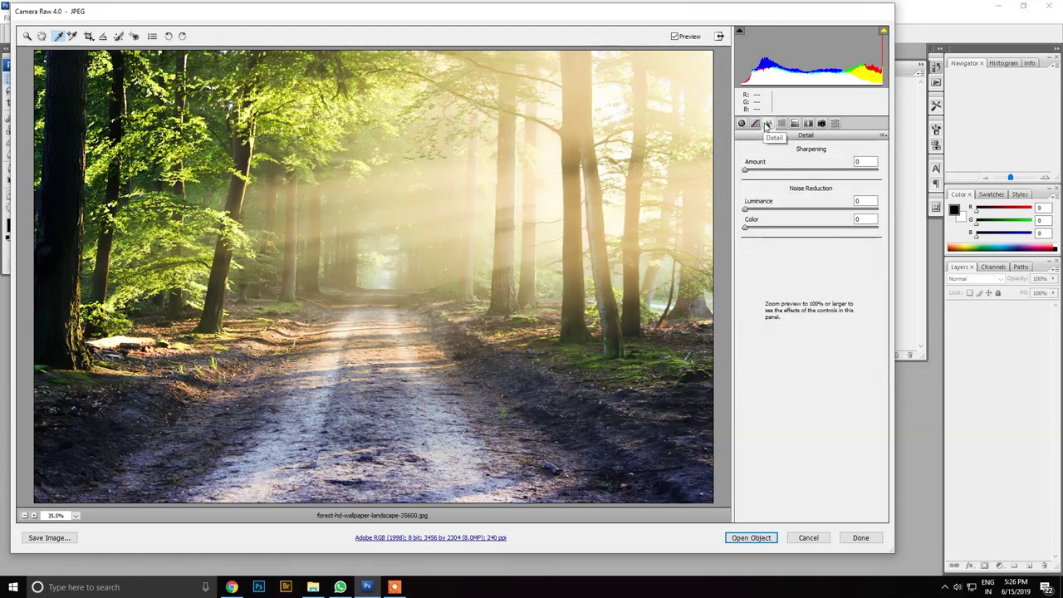
{"action": "left_click", "coordinate": [795, 123]}
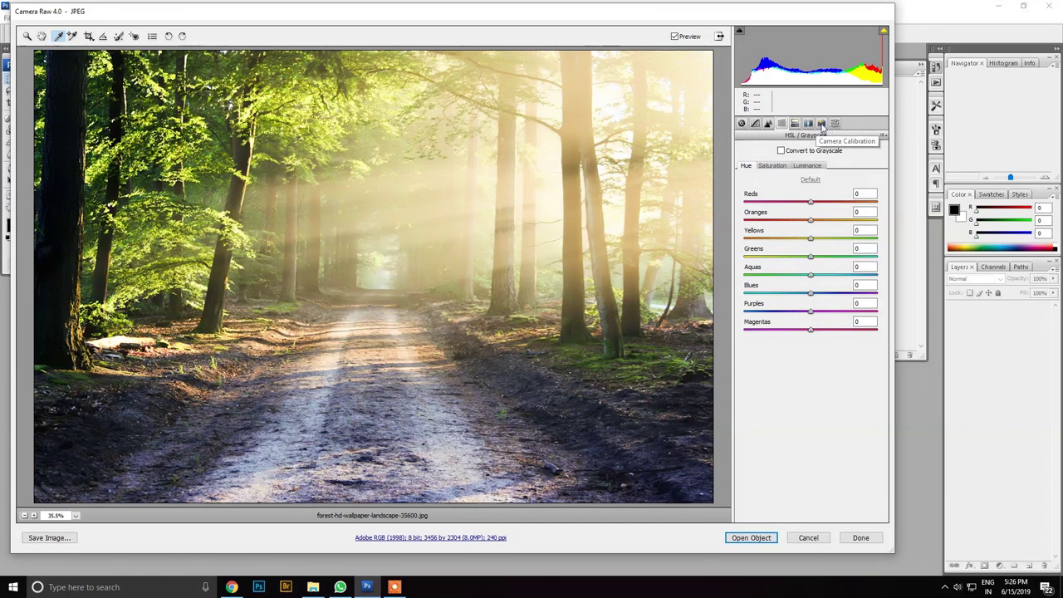
{"action": "left_click", "coordinate": [835, 122]}
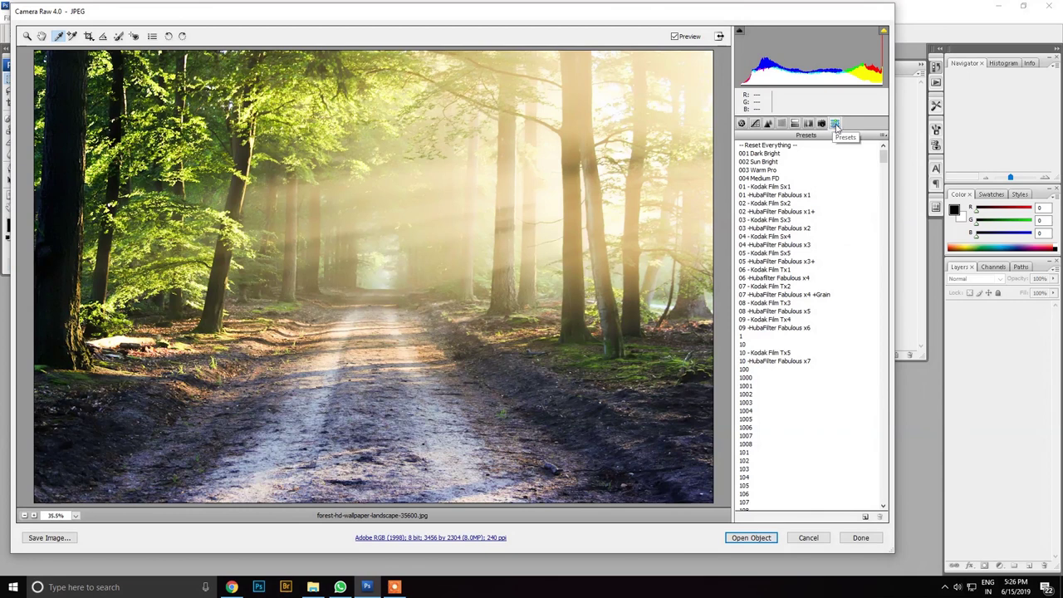
- Preview presets from 001 Dark Bright through the HubaFilter entries on the photo
{"action": "left_click", "coordinate": [777, 155]}
{"action": "left_click", "coordinate": [771, 162]}
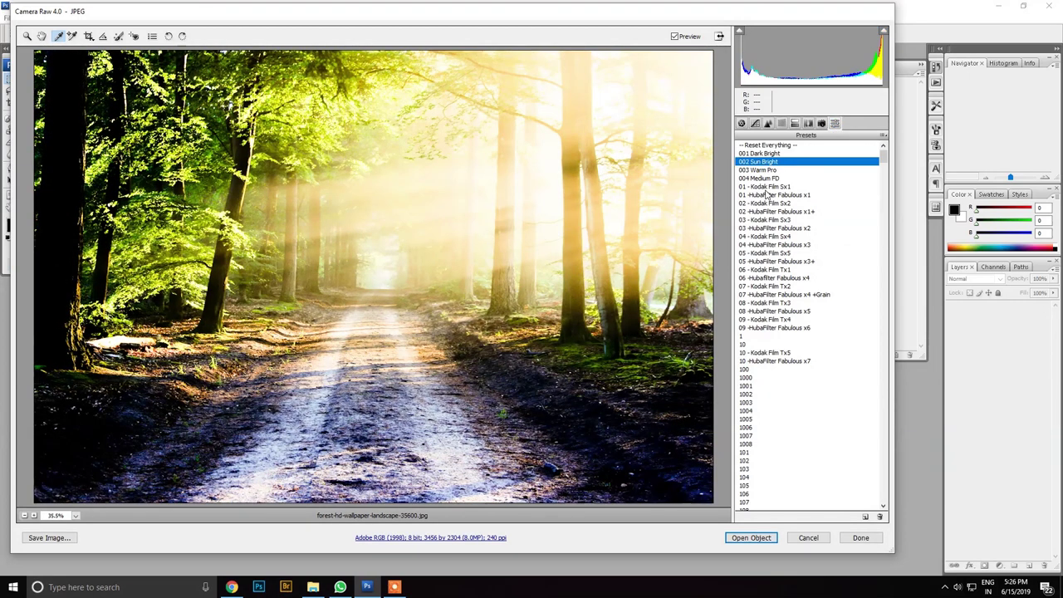
{"action": "left_click", "coordinate": [769, 186]}
{"action": "left_click", "coordinate": [769, 219]}
{"action": "left_click", "coordinate": [768, 278]}
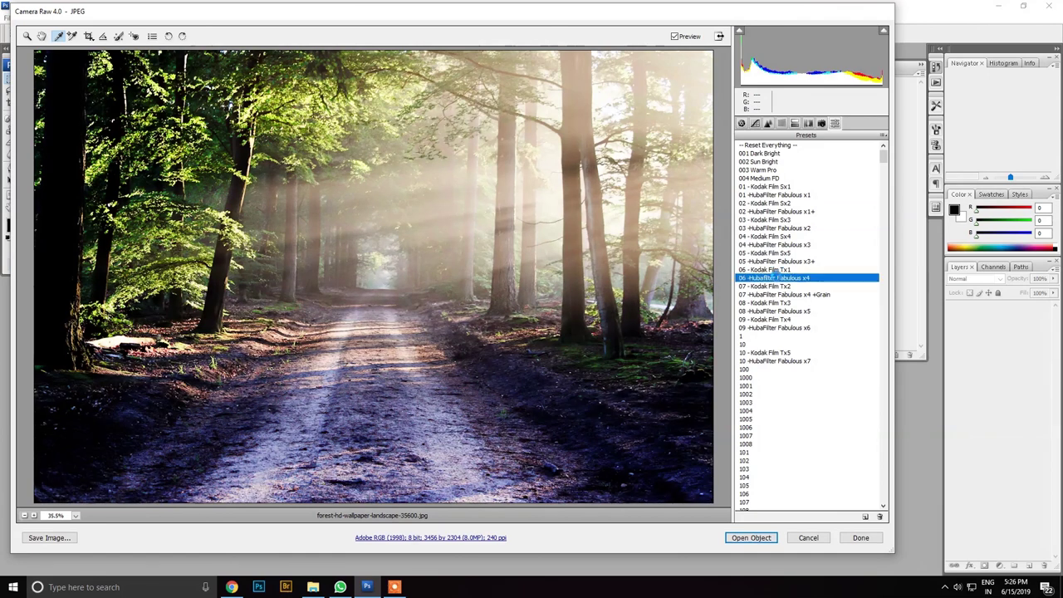
{"action": "left_click", "coordinate": [766, 320]}
{"action": "left_click", "coordinate": [765, 328]}
{"action": "left_click", "coordinate": [765, 295]}
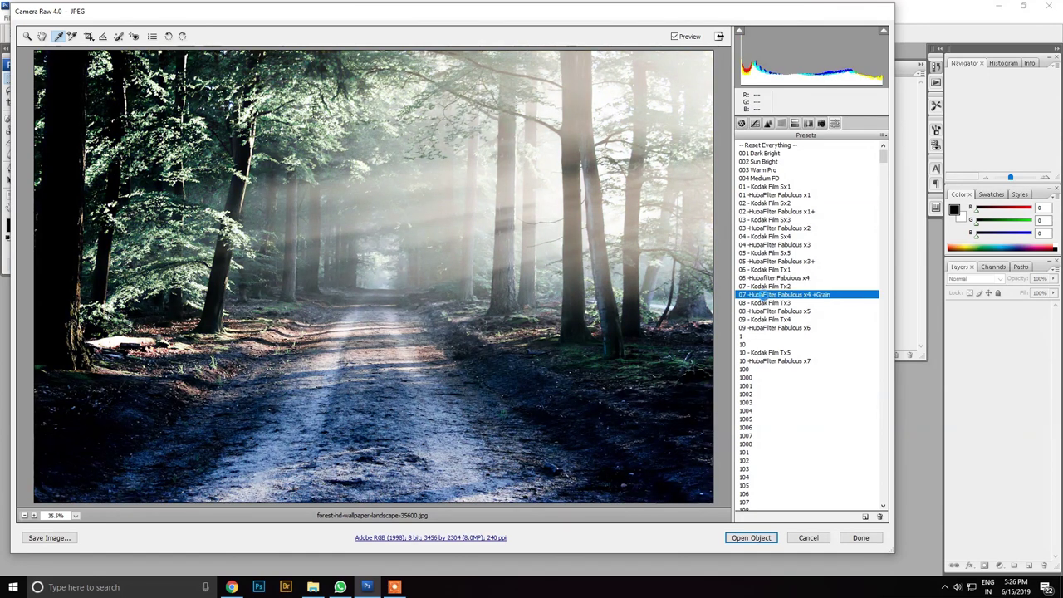
{"action": "scroll", "coordinate": [764, 299], "scroll_direction": "down", "scroll_amount": 4}
- Preview the numbered presets down to purple-tinted 127, then select -- Reset Everything --
{"action": "left_click", "coordinate": [761, 312]}
{"action": "left_click", "coordinate": [762, 360]}
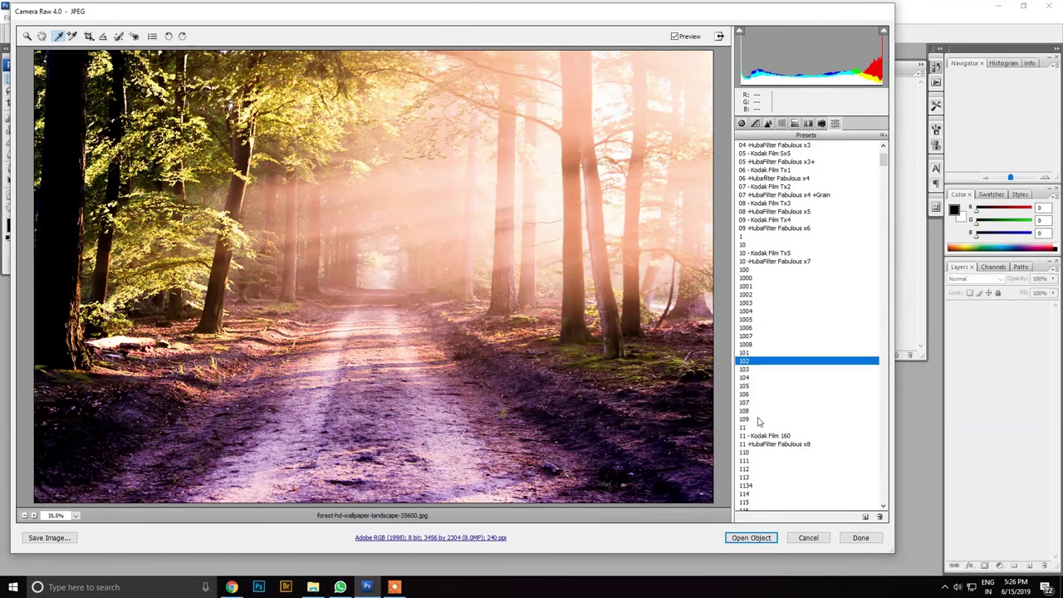
{"action": "left_click", "coordinate": [762, 419]}
{"action": "left_click", "coordinate": [764, 446]}
{"action": "scroll", "coordinate": [765, 412], "scroll_direction": "down", "scroll_amount": 3}
{"action": "left_click", "coordinate": [762, 402]}
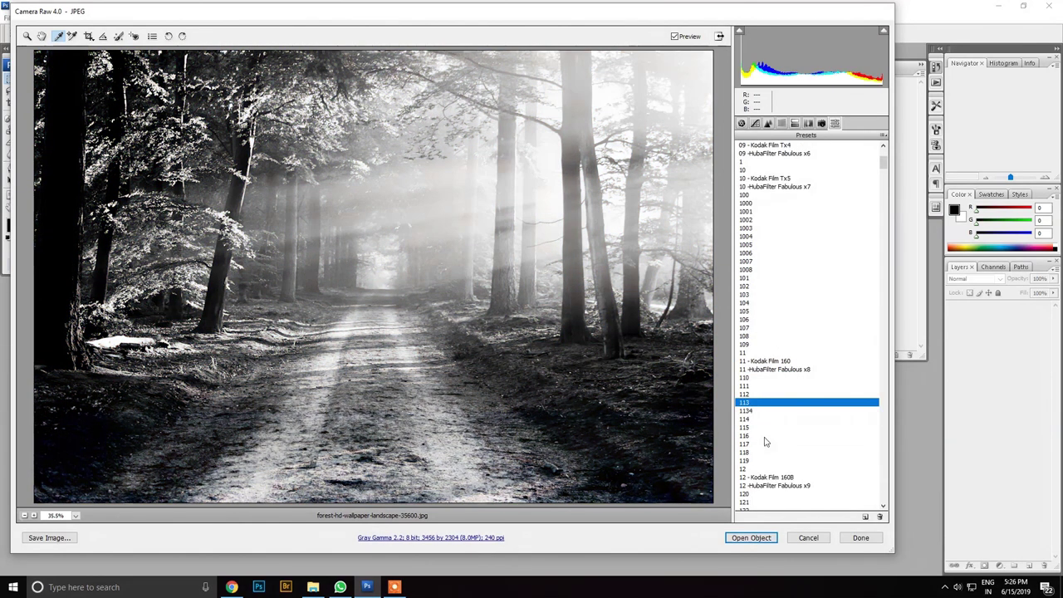
{"action": "left_click", "coordinate": [763, 435]}
{"action": "scroll", "coordinate": [760, 484], "scroll_direction": "down", "scroll_amount": 5}
{"action": "left_click", "coordinate": [761, 427]}
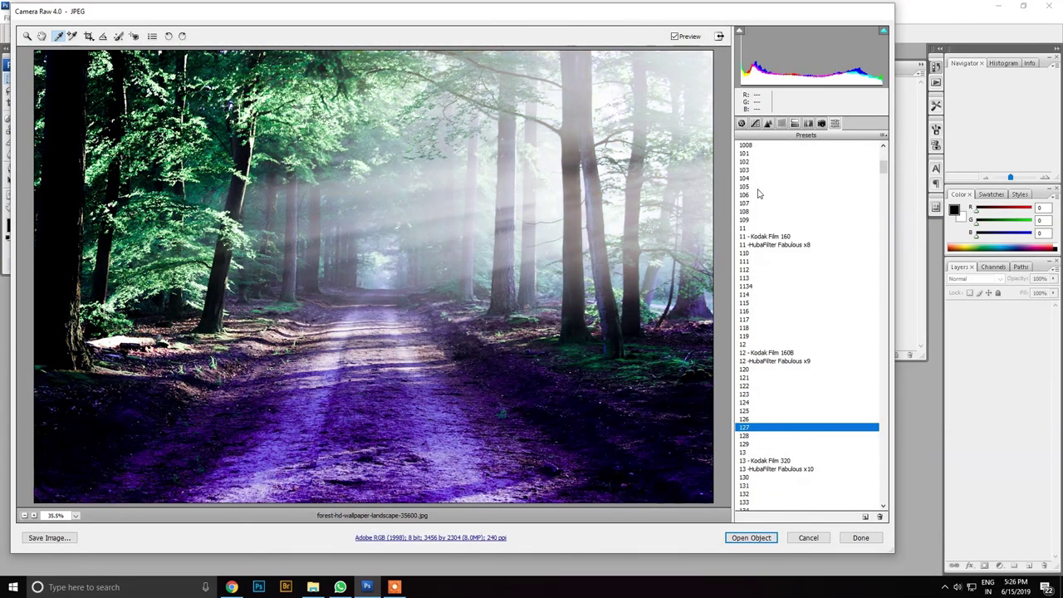
{"action": "key", "text": "Home"}
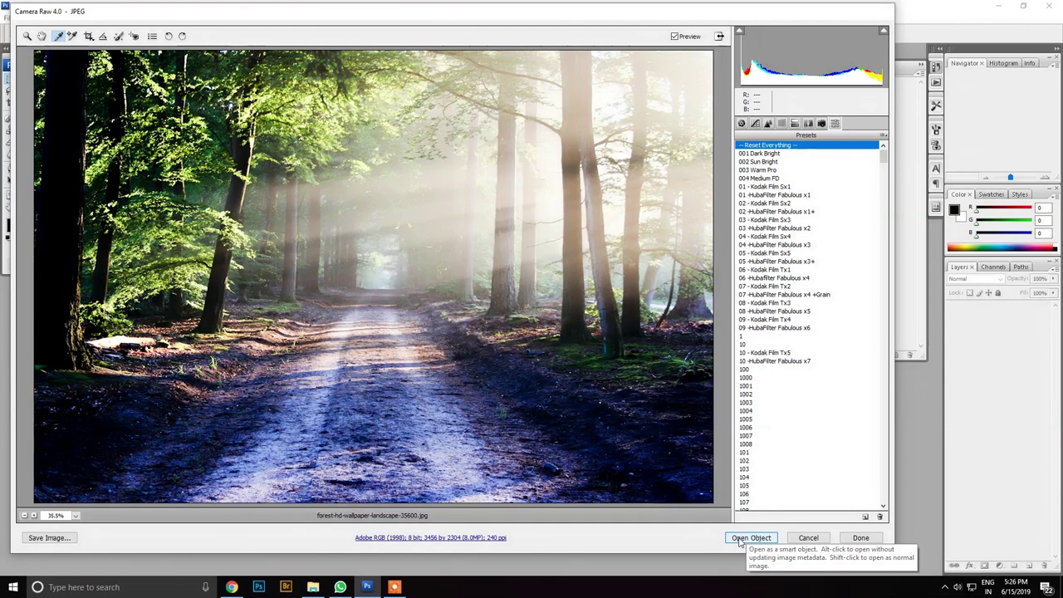
- Open the adjusted forest photo as a Smart Object and reposition its document window
{"action": "left_click", "coordinate": [746, 538]}
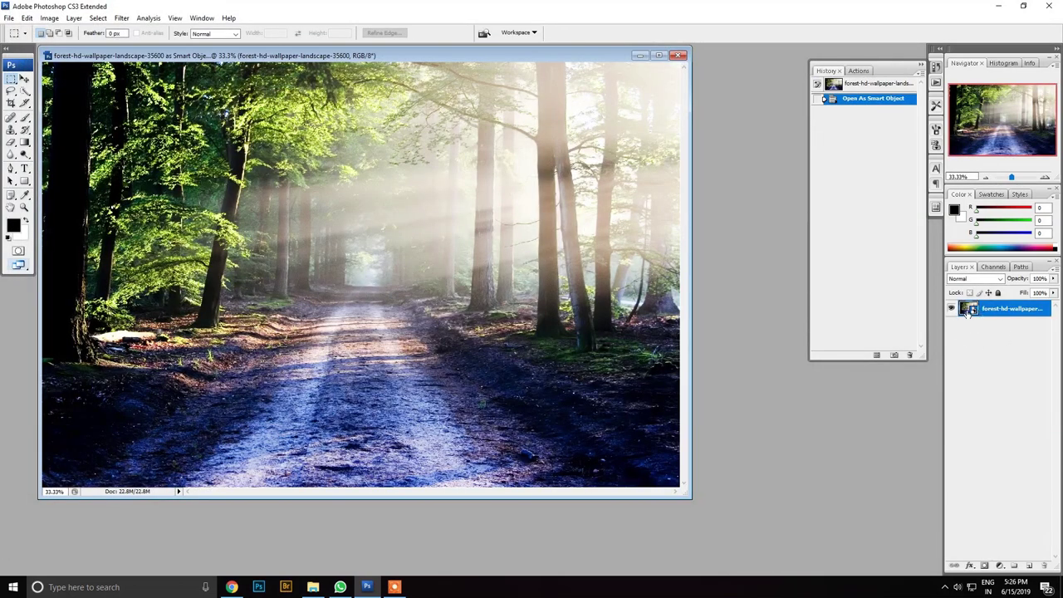
{"action": "left_click_drag", "start_coordinate": [410, 58], "coordinate": [508, 79]}
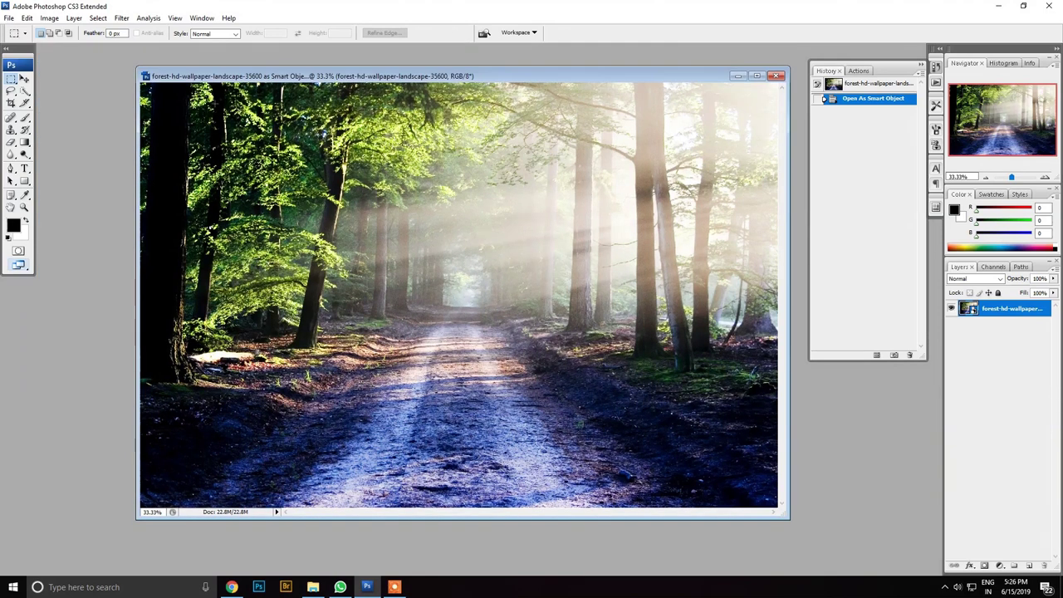
{"action": "left_click_drag", "start_coordinate": [215, 70], "coordinate": [155, 62]}
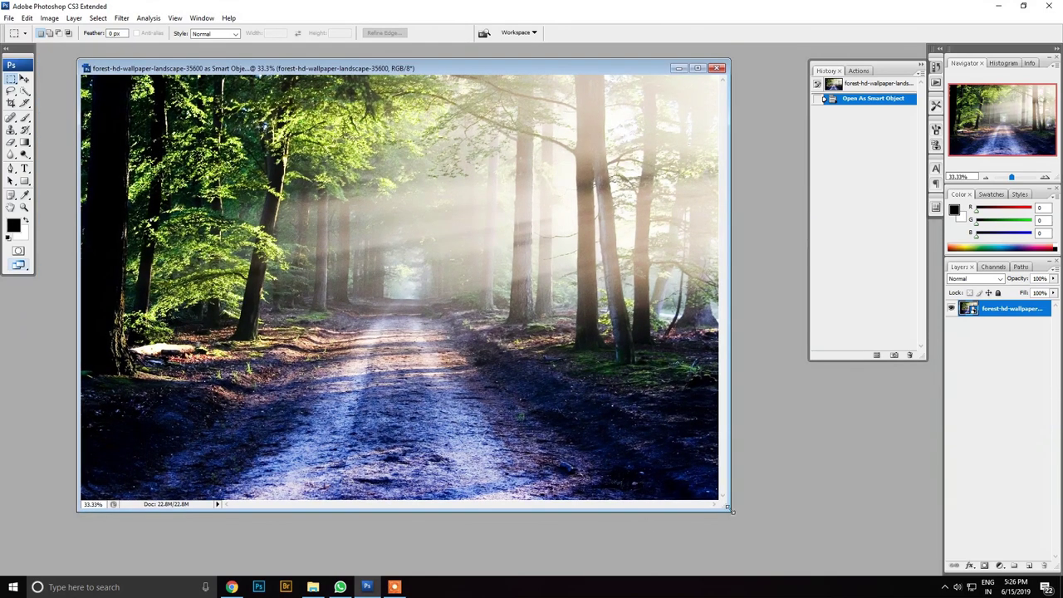